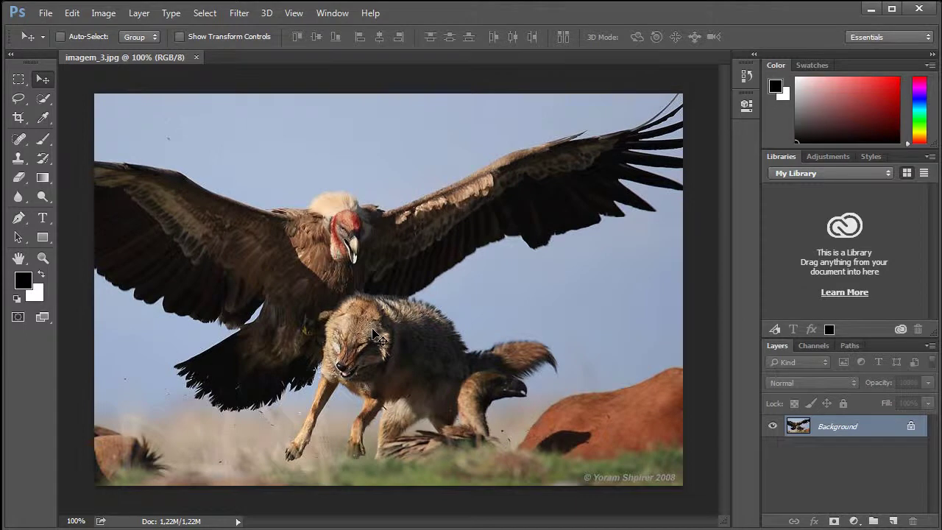
Zoom imagem_3.jpg to about 285% and pan around the vulture, its wings and the jackal to examine the enlarged photo
{"action": "scroll", "coordinate": [372, 330], "scroll_direction": "up", "scroll_amount": 5}
{"action": "scroll", "coordinate": [366, 335], "scroll_direction": "up", "scroll_amount": 6}
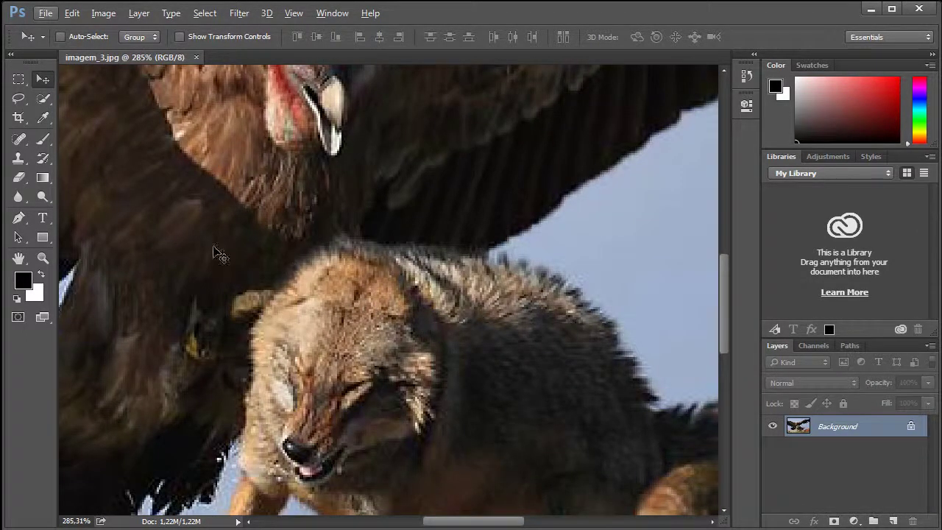
{"action": "key", "text": "space"}
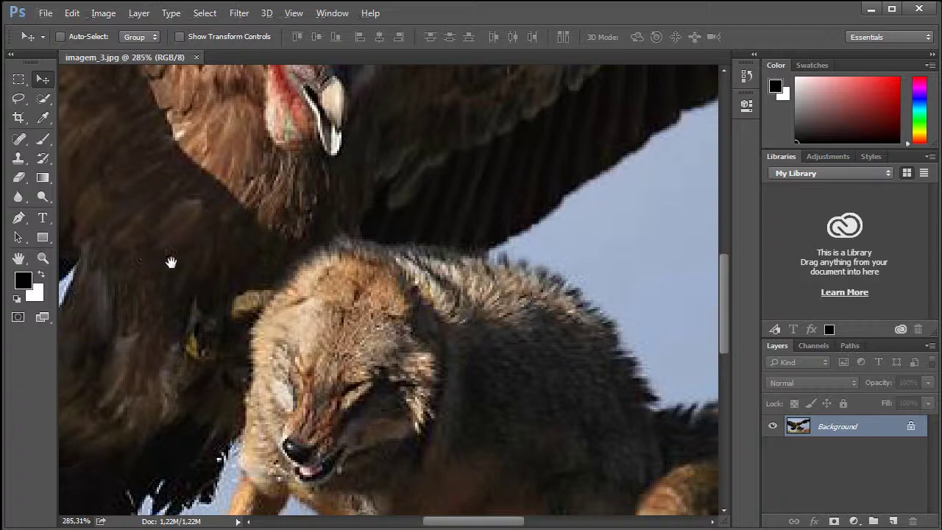
{"action": "left_click_drag", "start_coordinate": [150, 262], "coordinate": [357, 387]}
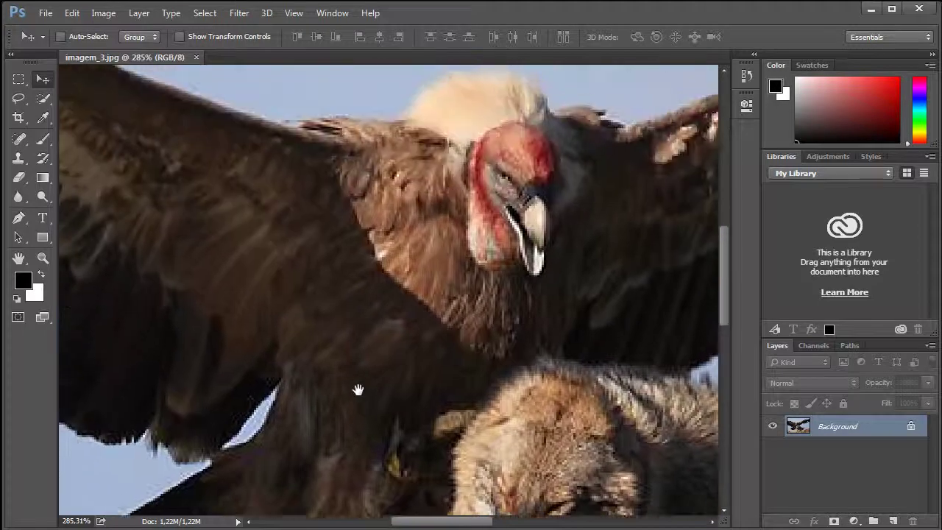
{"action": "left_click_drag", "start_coordinate": [338, 295], "coordinate": [413, 265]}
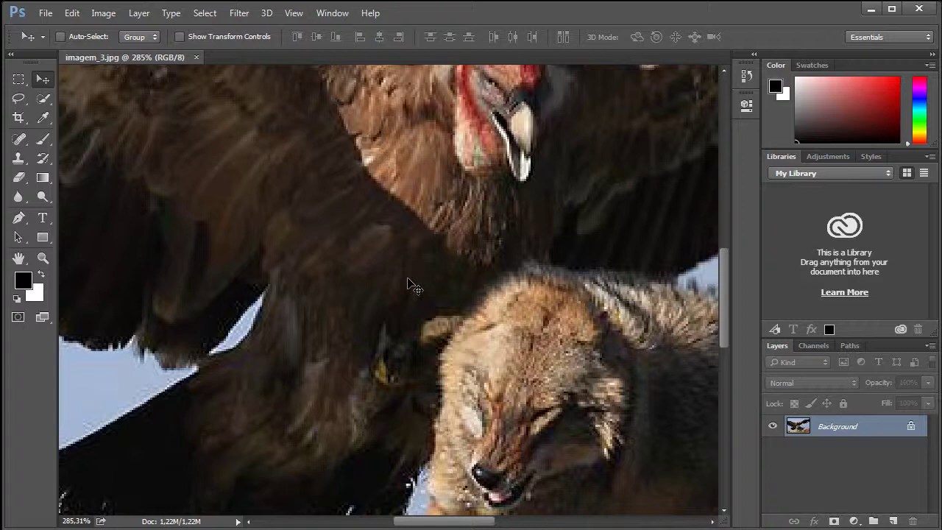
{"action": "key", "text": "space"}
{"action": "left_click_drag", "start_coordinate": [285, 221], "coordinate": [449, 305]}
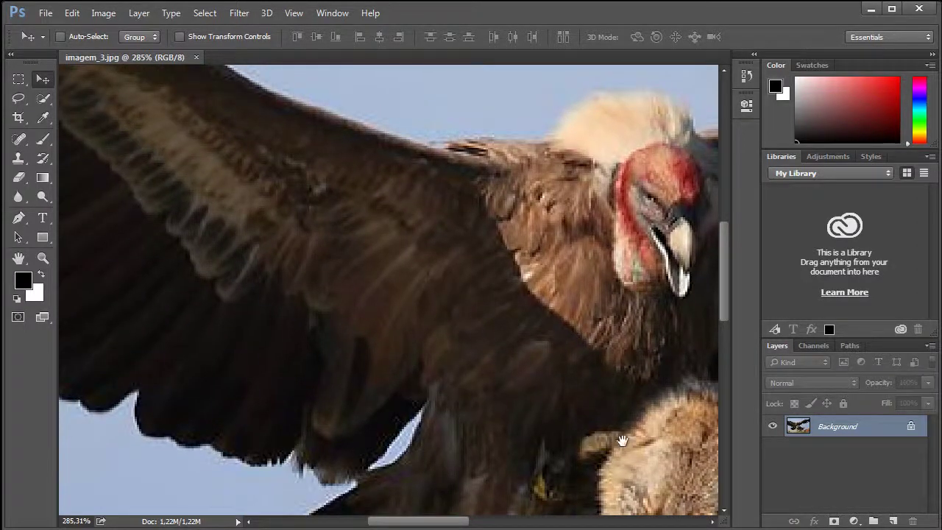
{"action": "left_click_drag", "start_coordinate": [647, 449], "coordinate": [407, 345]}
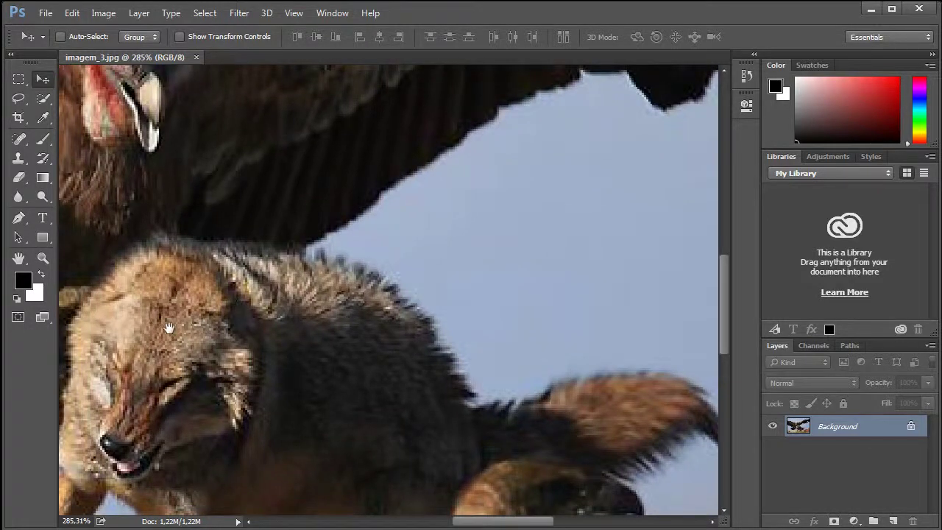
{"action": "left_click_drag", "start_coordinate": [164, 336], "coordinate": [476, 326]}
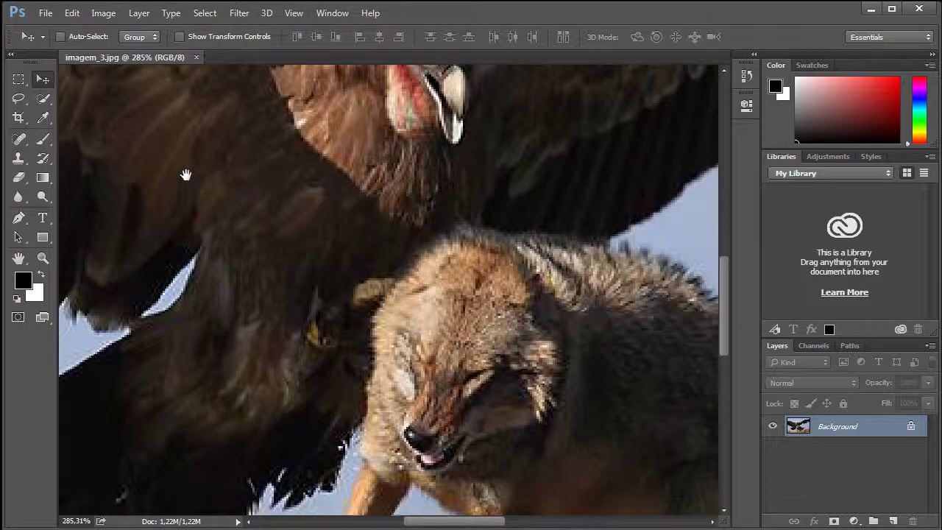
{"action": "left_click_drag", "start_coordinate": [191, 181], "coordinate": [210, 211]}
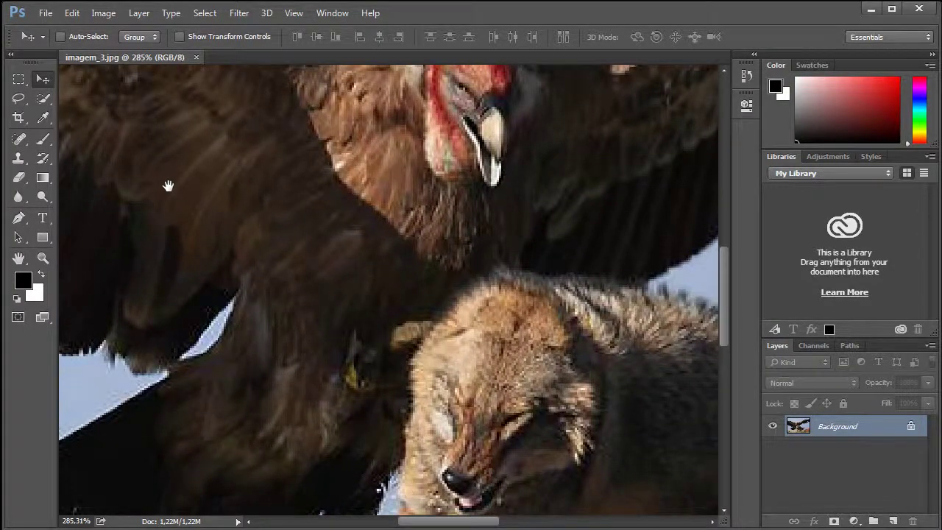
{"action": "left_click_drag", "start_coordinate": [168, 185], "coordinate": [221, 233]}
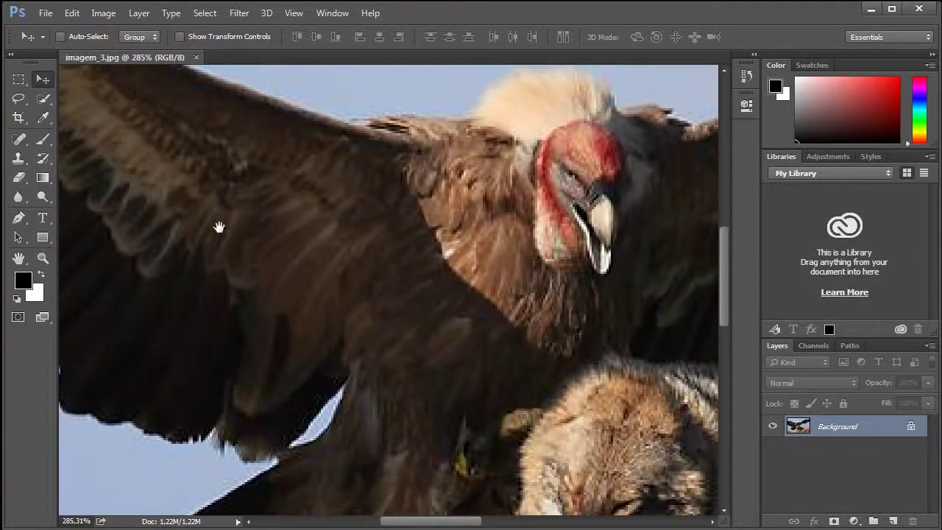
{"action": "left_click_drag", "start_coordinate": [194, 210], "coordinate": [262, 253]}
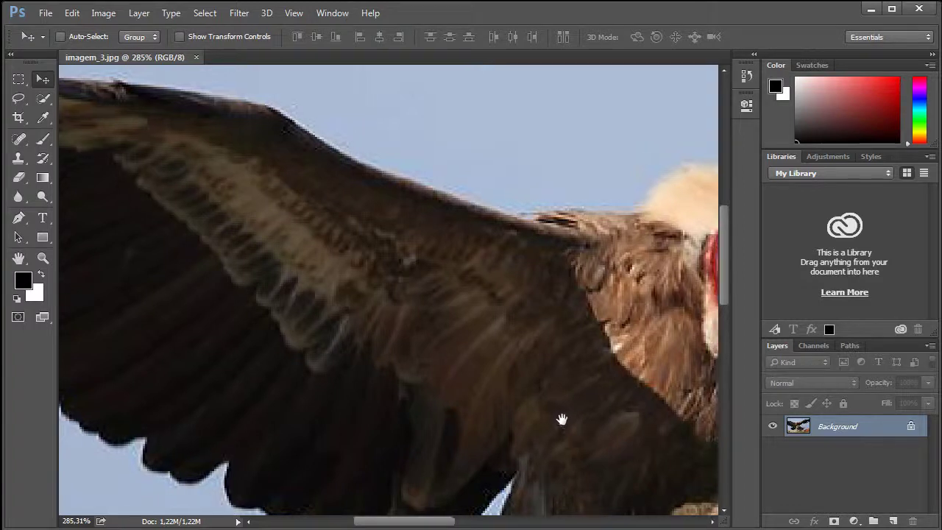
{"action": "left_click_drag", "start_coordinate": [565, 421], "coordinate": [259, 237]}
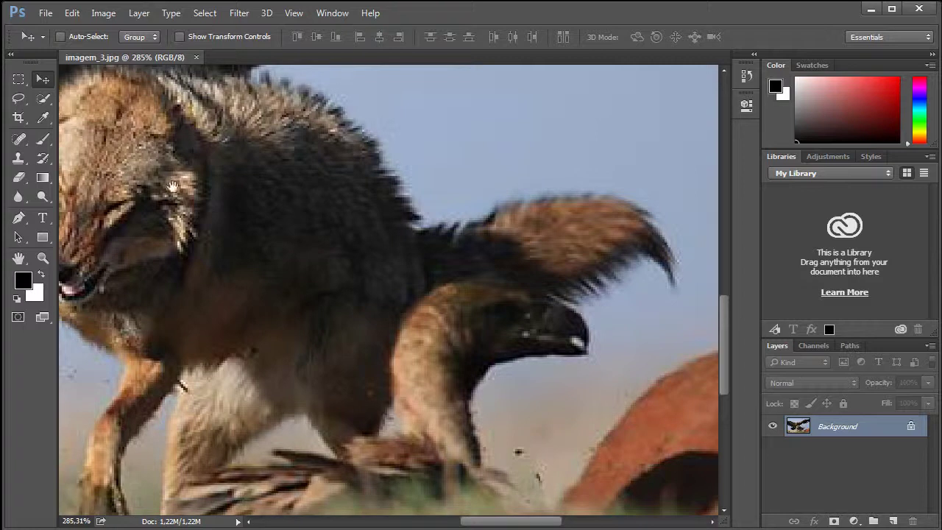
{"action": "left_click_drag", "start_coordinate": [172, 190], "coordinate": [280, 243]}
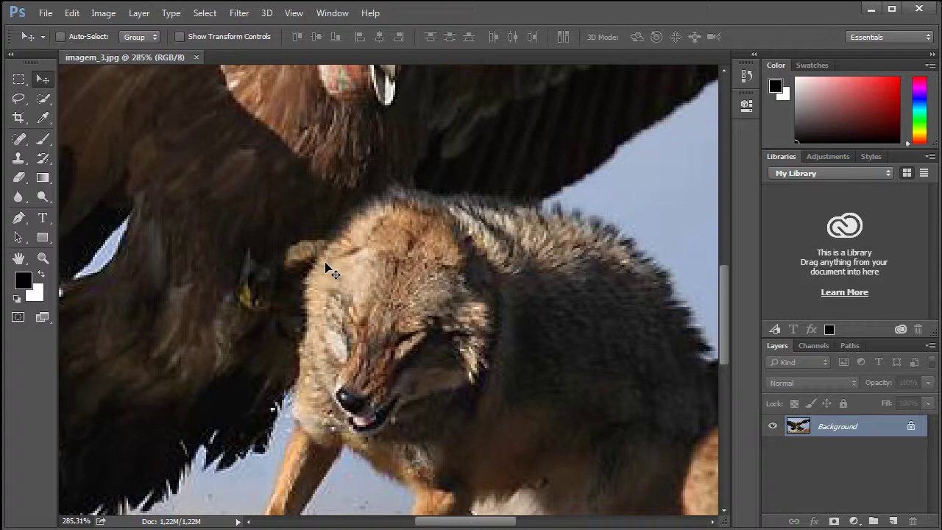
Try to shift the photo with the Move tool on the locked Background layer
{"action": "left_click_drag", "start_coordinate": [329, 271], "coordinate": [390, 273]}
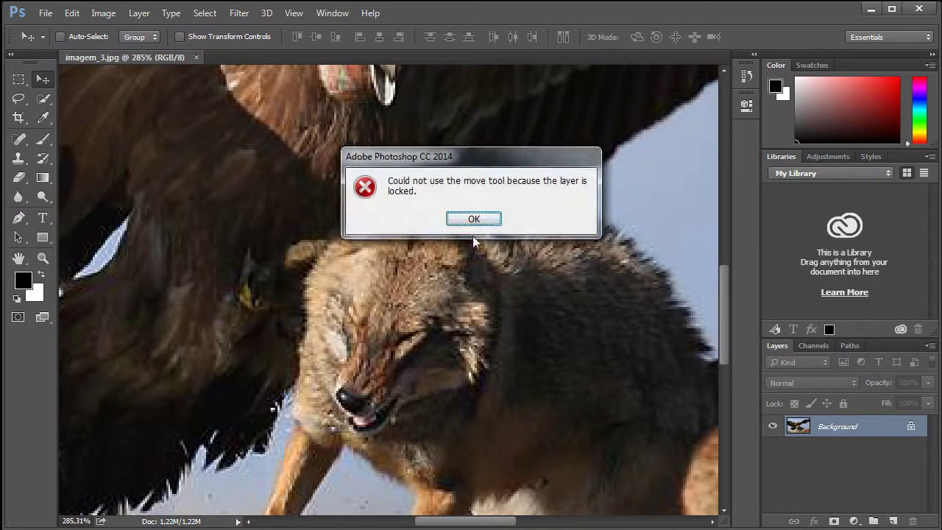
{"action": "left_click", "coordinate": [474, 220]}
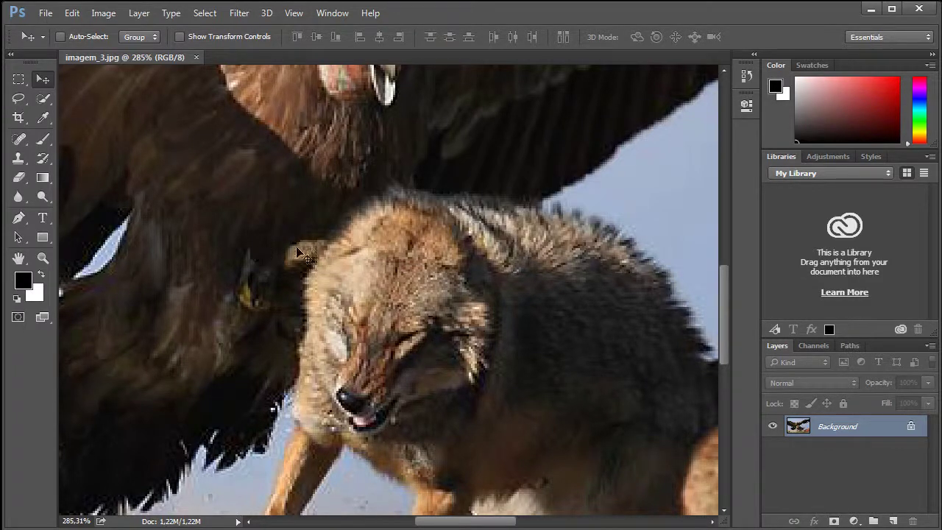
{"action": "left_click", "coordinate": [266, 252]}
{"action": "left_click", "coordinate": [480, 219]}
Pan the enlarged photo with the Hand tool and use the temporary bird's-eye view to jump to the jackal
{"action": "left_click", "coordinate": [19, 257]}
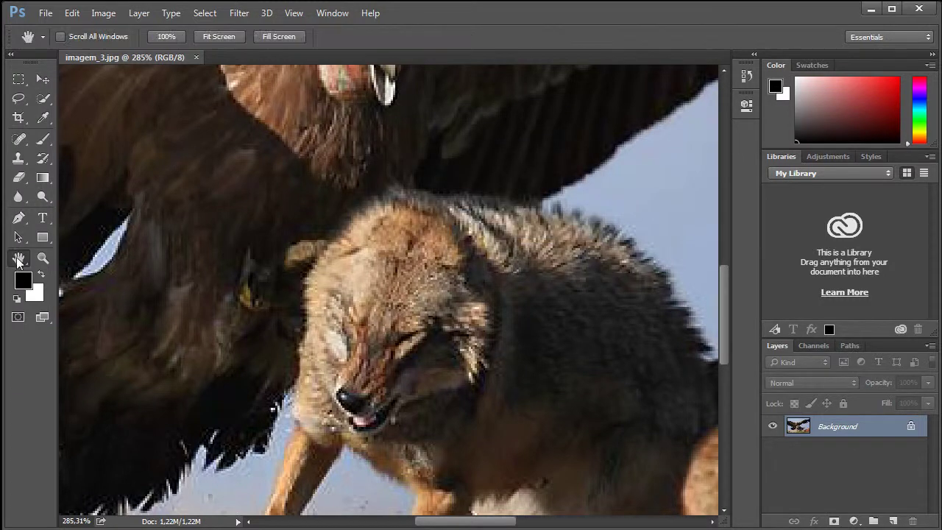
{"action": "left_click_drag", "start_coordinate": [248, 260], "coordinate": [250, 263]}
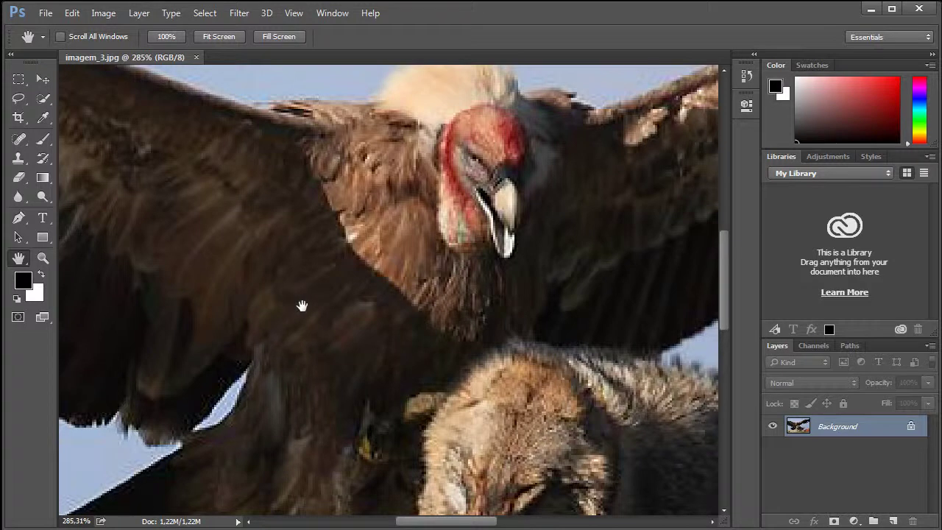
{"action": "key", "text": "h"}
{"action": "left_click_drag", "start_coordinate": [301, 307], "coordinate": [301, 307]}
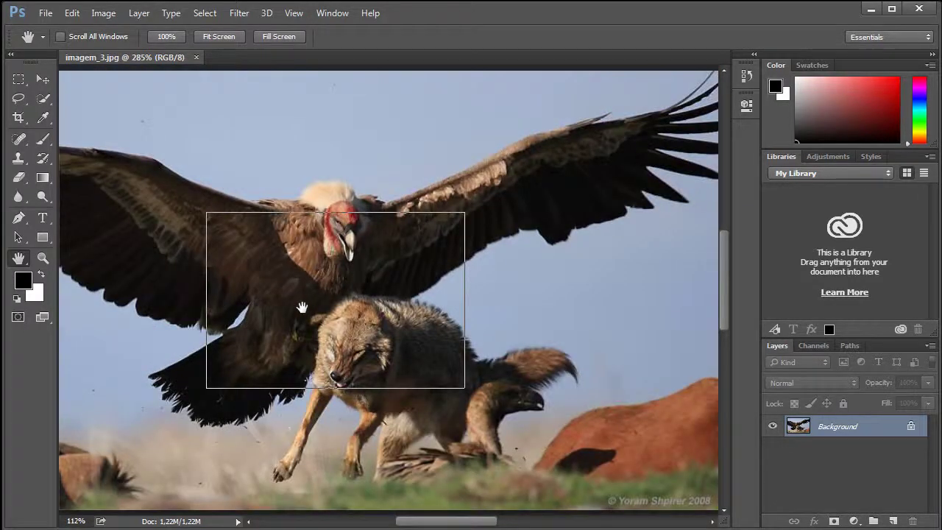
{"action": "left_click_drag", "start_coordinate": [302, 307], "coordinate": [315, 391]}
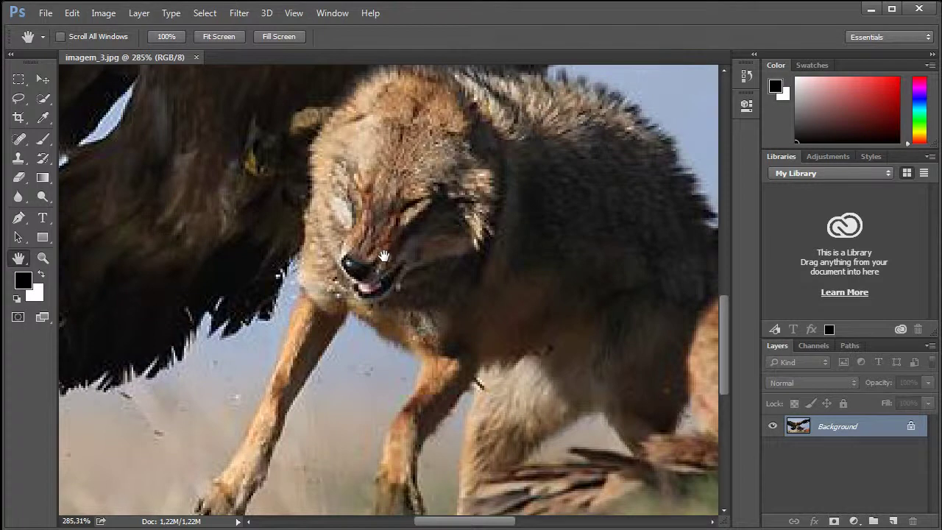
{"action": "left_click_drag", "start_coordinate": [383, 255], "coordinate": [329, 199]}
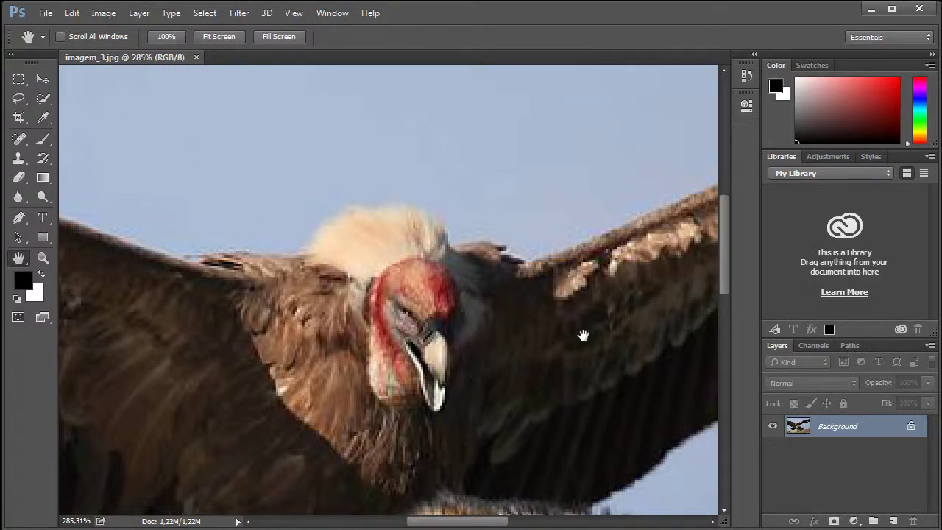
Open imagem_2.jpg from the Photoshop - basico folder as a second document
{"action": "left_click", "coordinate": [46, 13]}
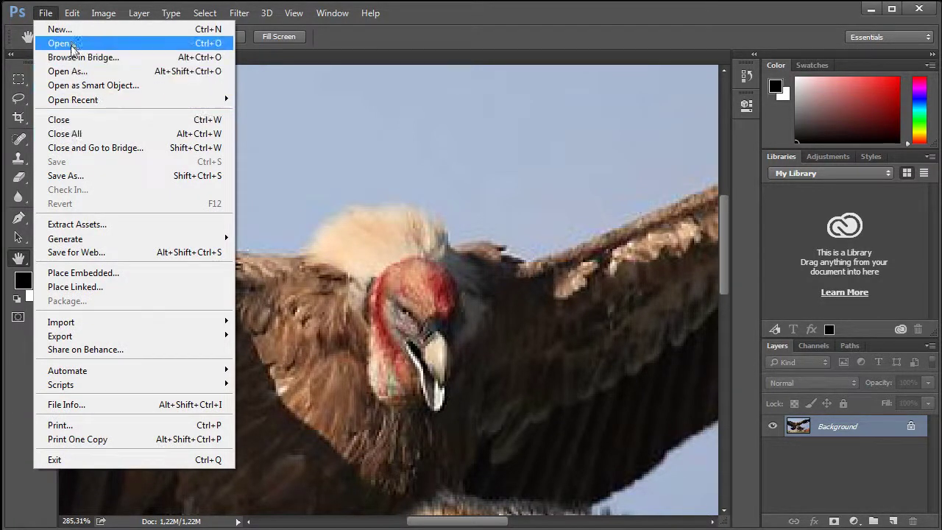
{"action": "left_click", "coordinate": [70, 41]}
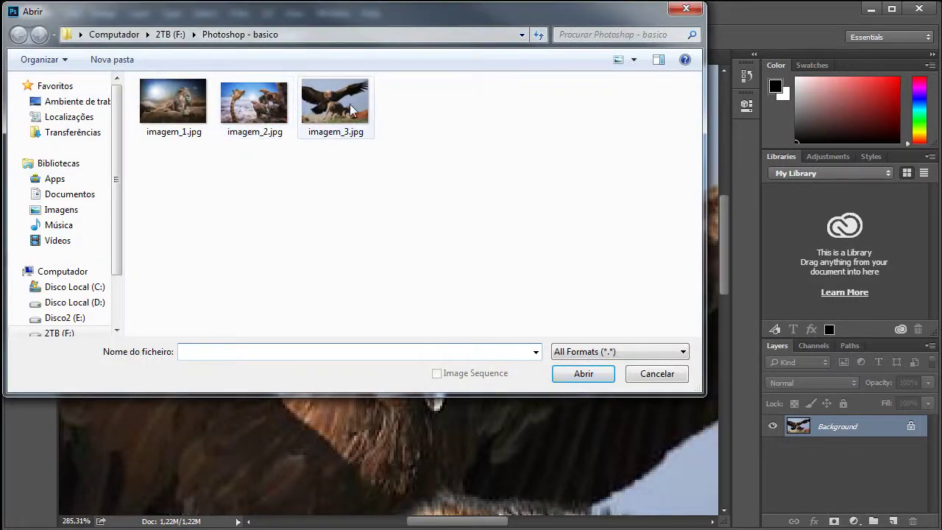
{"action": "left_click", "coordinate": [241, 111]}
{"action": "left_click", "coordinate": [582, 374]}
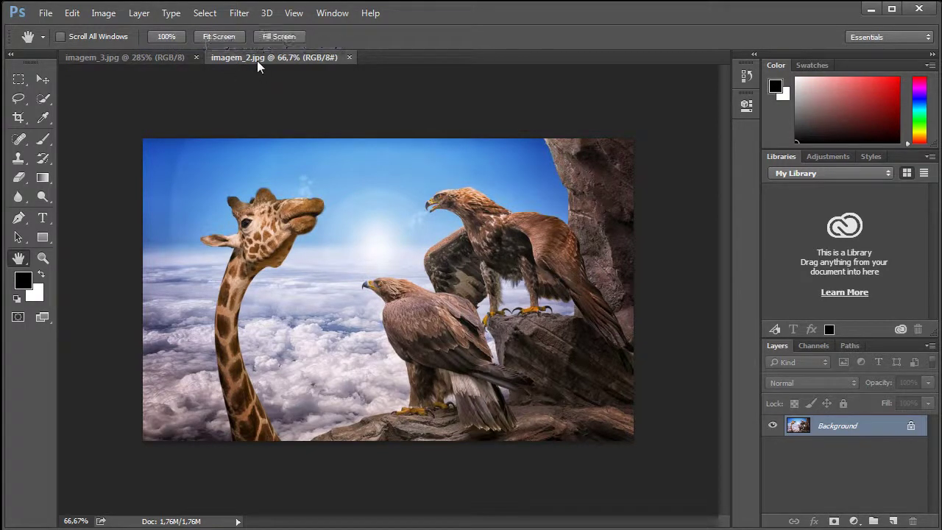
Alternate between imagem_3.jpg and imagem_2.jpg, and enlarge imagem_2.jpg to about 118% with the eagles in view
{"action": "left_click", "coordinate": [149, 56]}
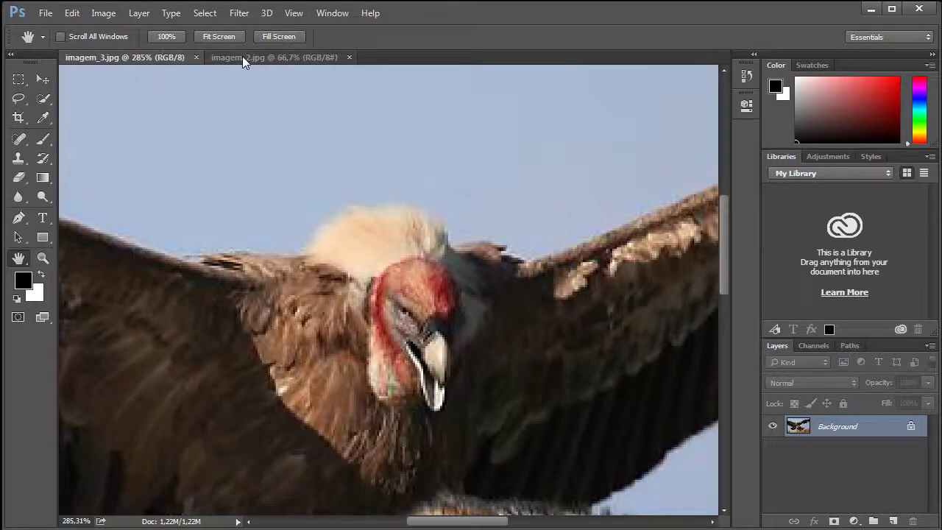
{"action": "left_click", "coordinate": [242, 56]}
{"action": "left_click", "coordinate": [136, 55]}
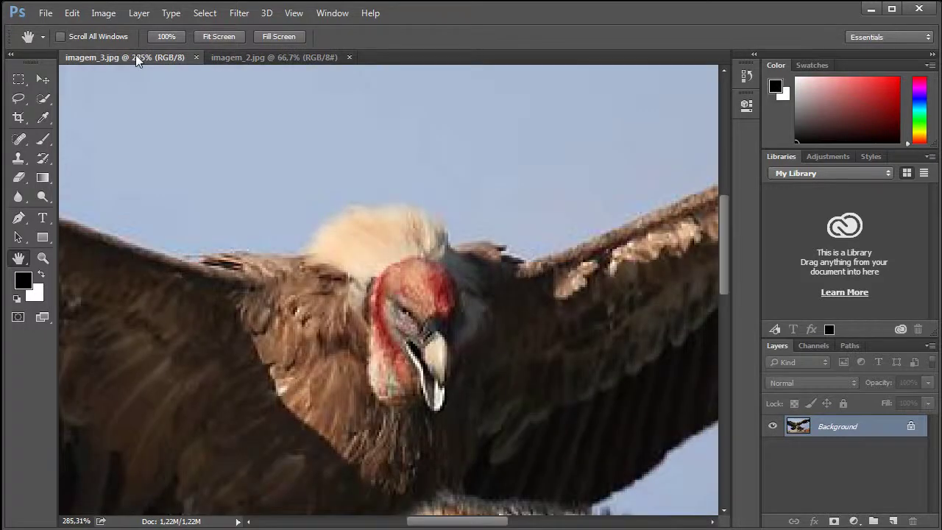
{"action": "left_click", "coordinate": [260, 62]}
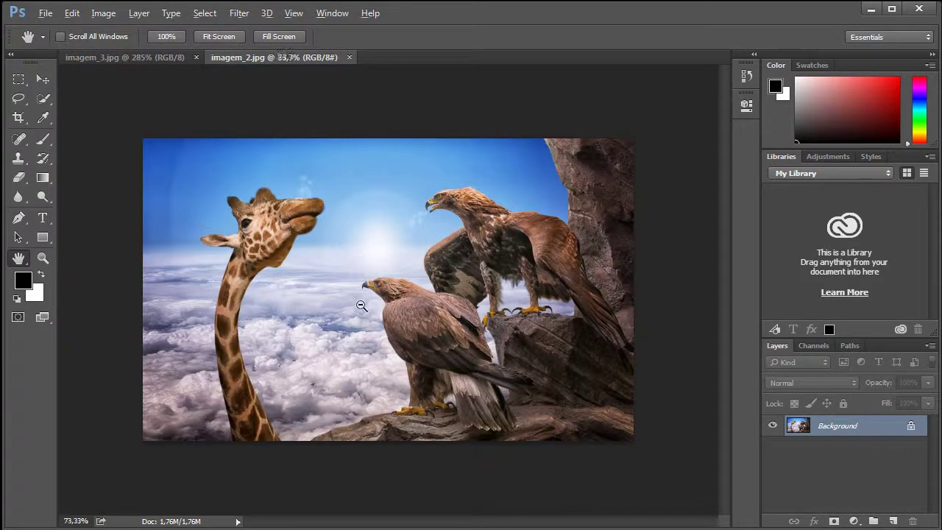
{"action": "scroll", "coordinate": [362, 306], "scroll_direction": "up", "scroll_amount": 4}
{"action": "left_click_drag", "start_coordinate": [385, 297], "coordinate": [329, 316]}
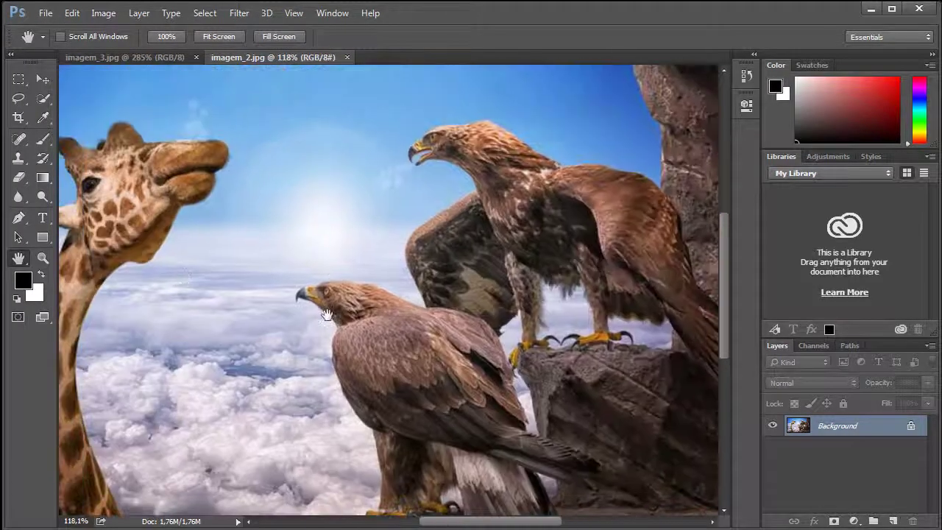
Arrange imagem_3.jpg and imagem_2.jpg side by side in a 2-up Vertical layout and make the imagem_3.jpg pane slightly narrower
{"action": "left_click", "coordinate": [145, 57]}
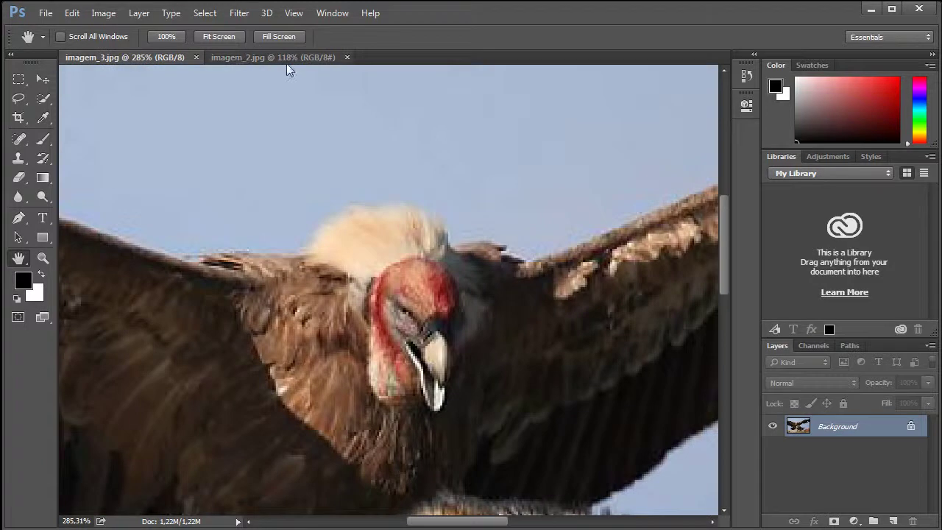
{"action": "left_click", "coordinate": [282, 58]}
{"action": "left_click", "coordinate": [155, 56]}
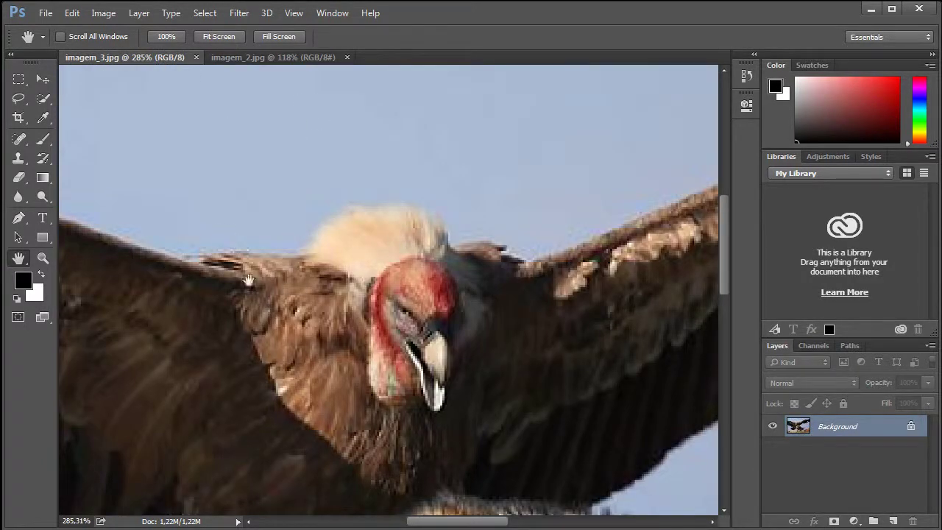
{"action": "left_click", "coordinate": [330, 15]}
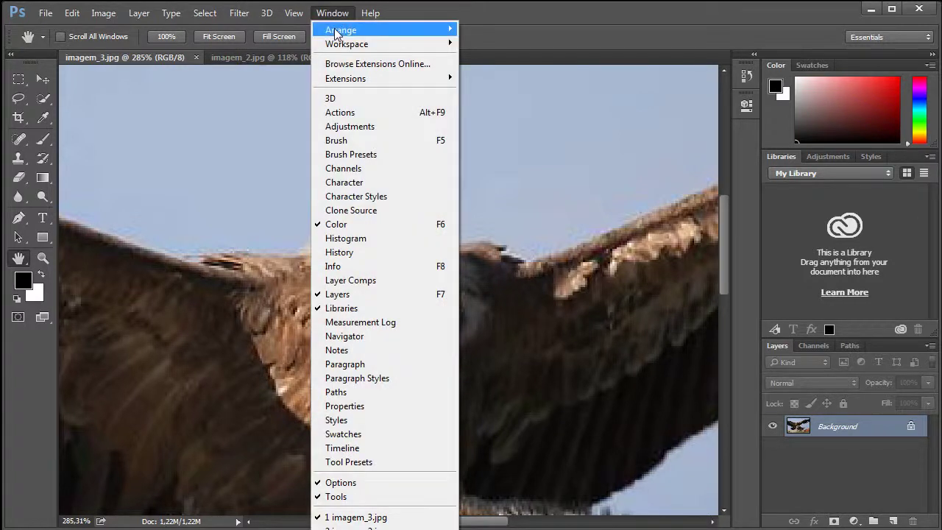
{"action": "mouse_move", "coordinate": [432, 29]}
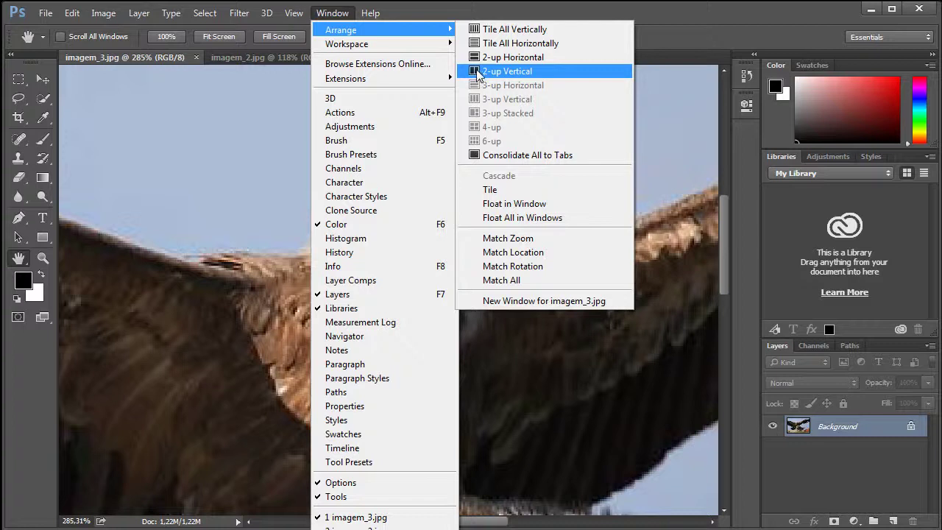
{"action": "left_click", "coordinate": [499, 72]}
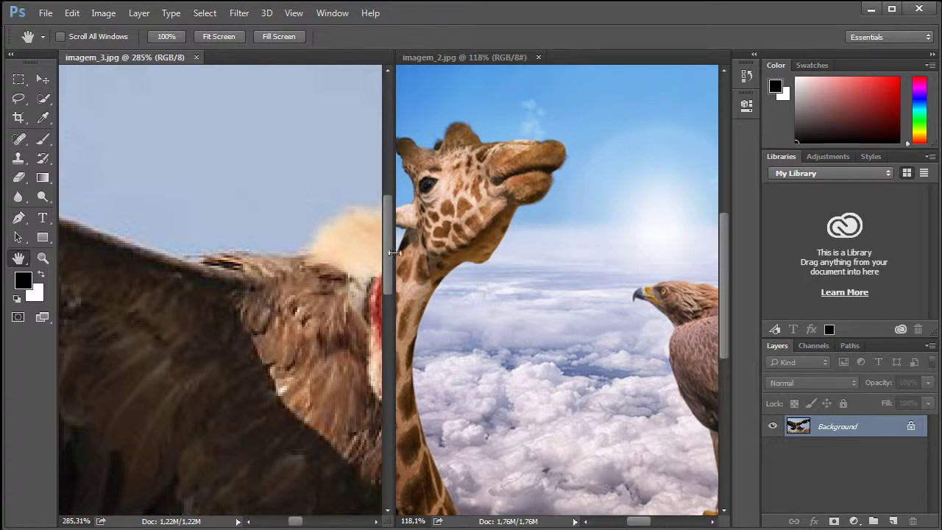
{"action": "left_click_drag", "start_coordinate": [395, 307], "coordinate": [367, 309]}
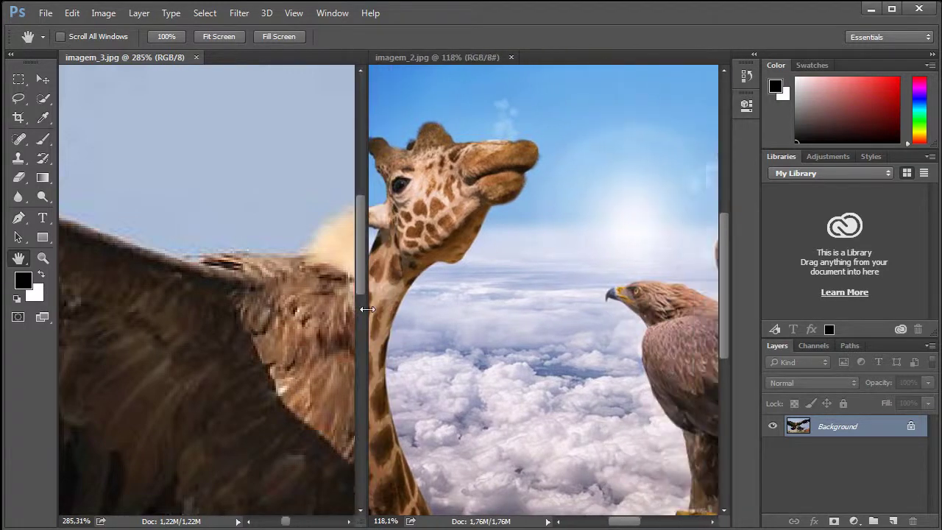
Pan each document within its own pane to show the eagle in imagem_2.jpg and the vulture's head in imagem_3.jpg
{"action": "left_click", "coordinate": [527, 268]}
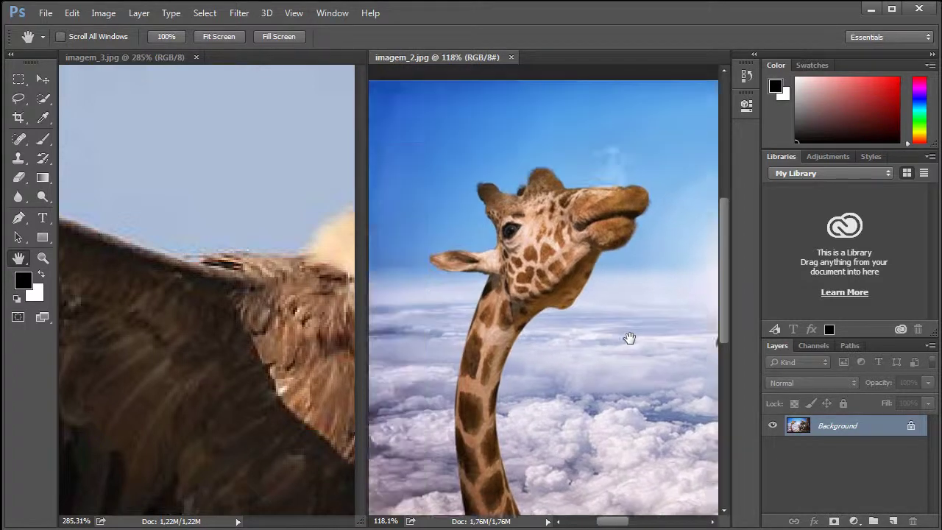
{"action": "left_click_drag", "start_coordinate": [630, 337], "coordinate": [452, 243]}
{"action": "left_click", "coordinate": [227, 246]}
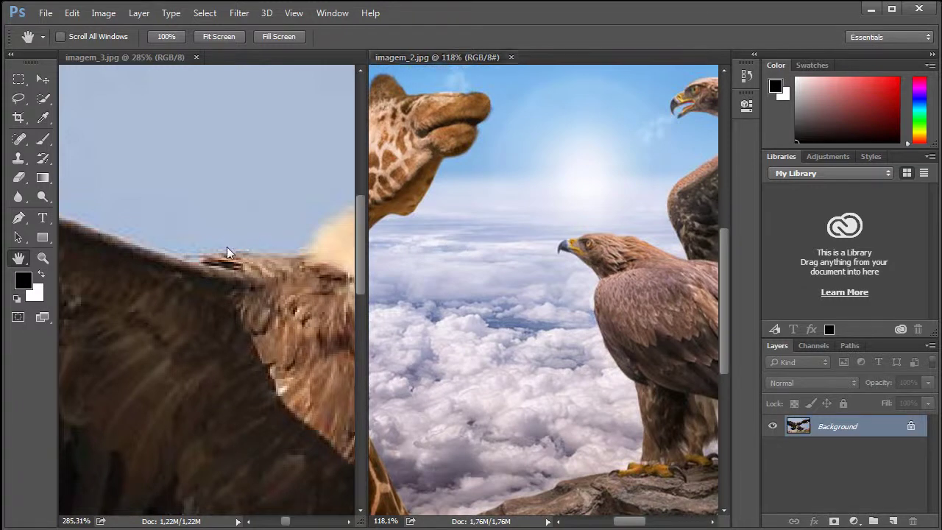
{"action": "left_click_drag", "start_coordinate": [236, 265], "coordinate": [195, 234]}
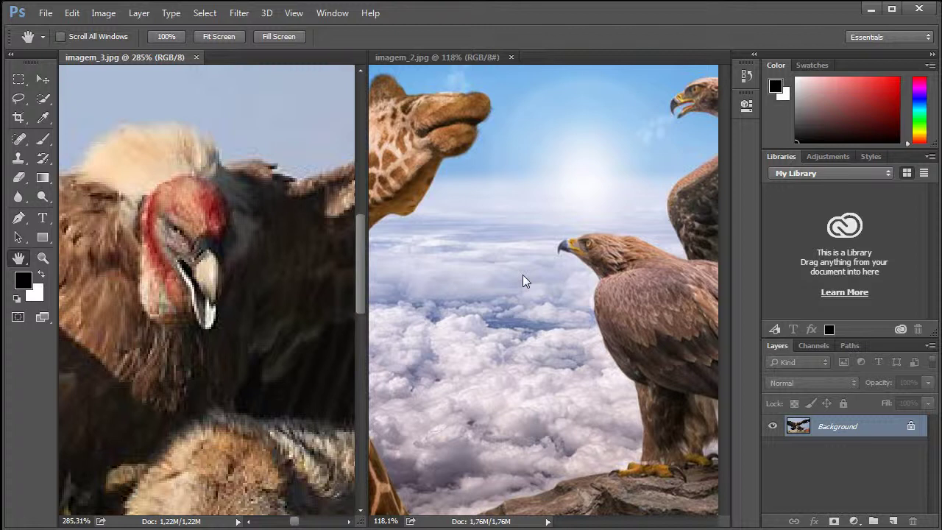
Pan both side-by-side documents simultaneously, and set the magnification of imagem_2.jpg and imagem_3.jpg to 200% each
{"action": "left_click_drag", "start_coordinate": [523, 287], "coordinate": [494, 258]}
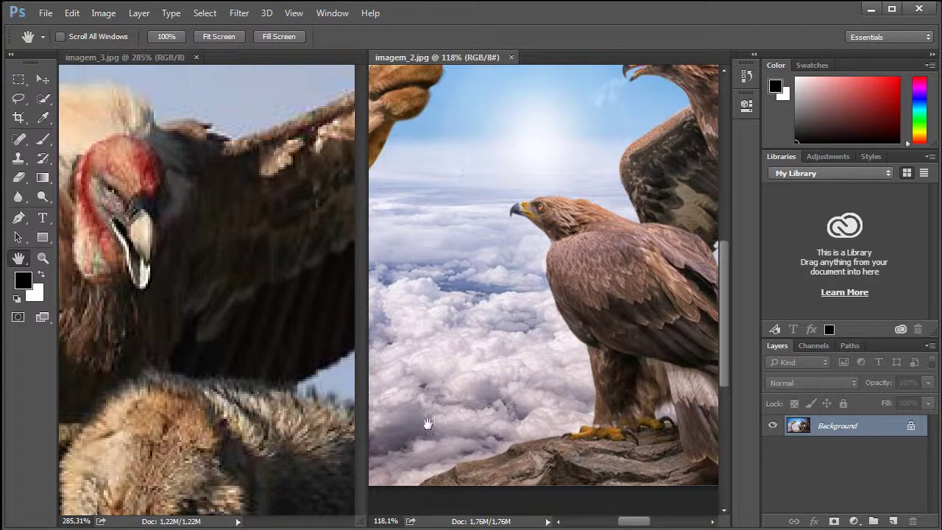
{"action": "left_click", "coordinate": [398, 521]}
{"action": "type", "text": "200"}
{"action": "key", "text": "Return"}
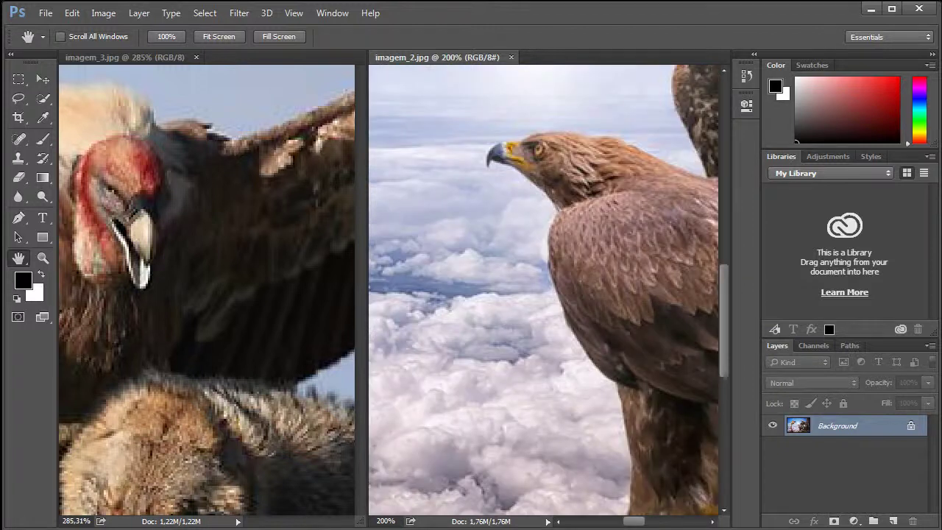
{"action": "left_click", "coordinate": [77, 521]}
{"action": "type", "text": "200"}
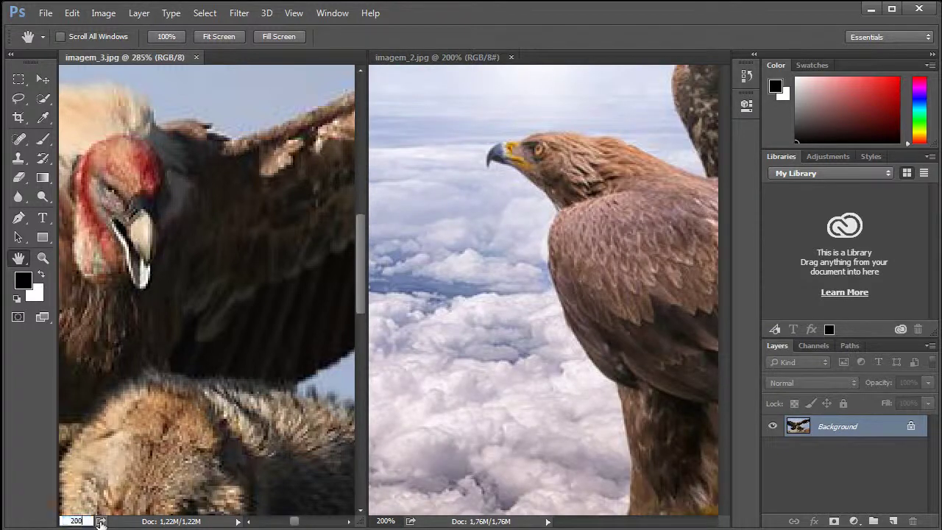
{"action": "key", "text": "Return"}
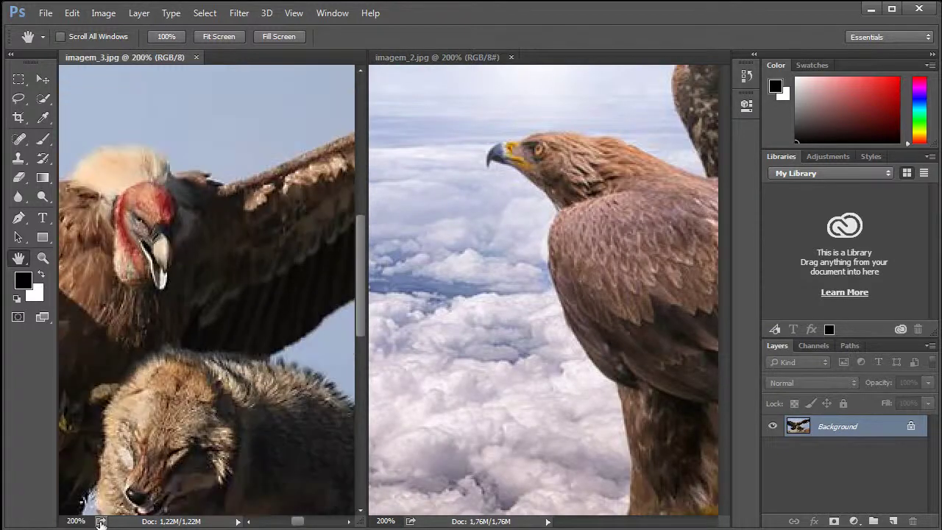
Pan both documents simultaneously until the eagle's feet show in imagem_2.jpg, and close imagem_2.jpg
{"action": "left_click", "coordinate": [511, 270]}
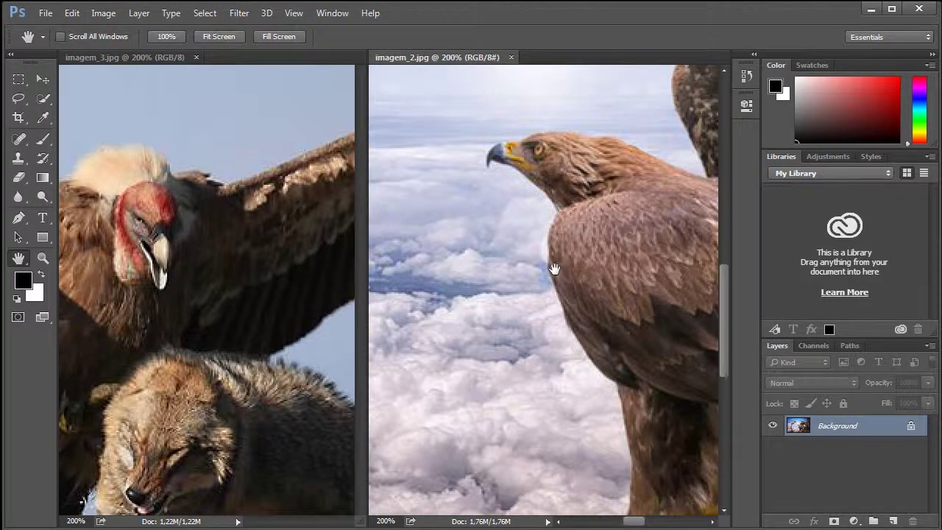
{"action": "left_click_drag", "start_coordinate": [568, 273], "coordinate": [509, 219]}
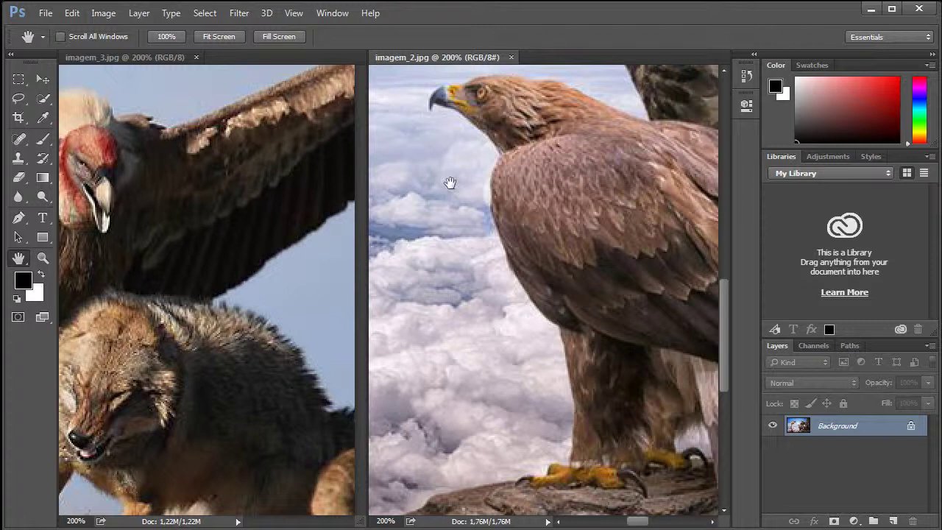
{"action": "left_click", "coordinate": [511, 57]}
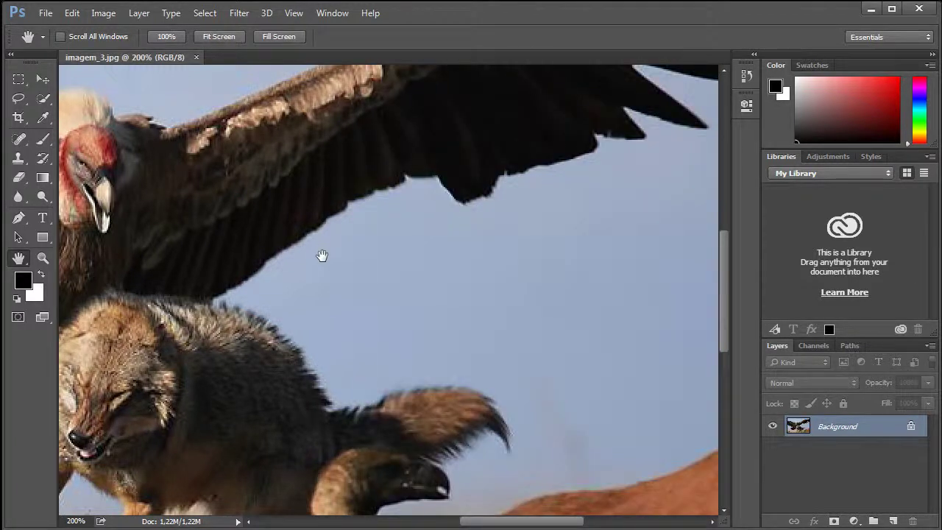